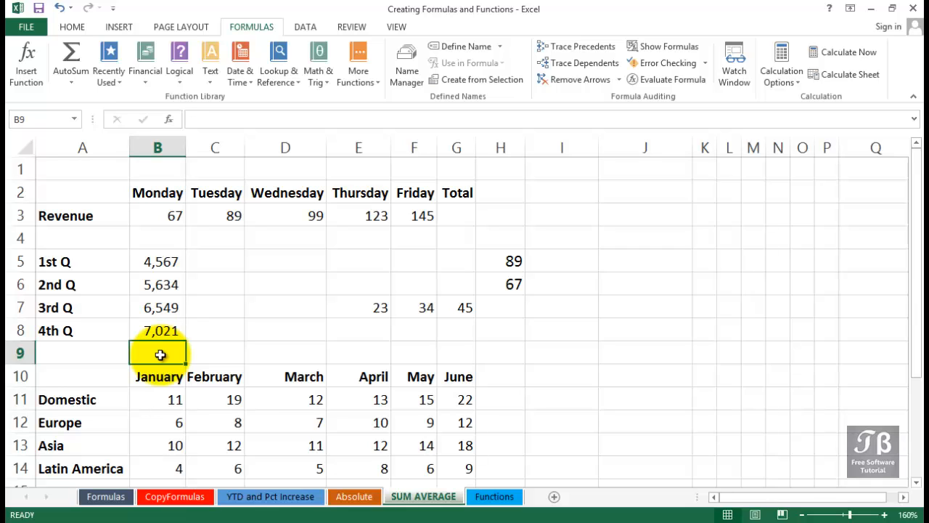
click(448, 217)
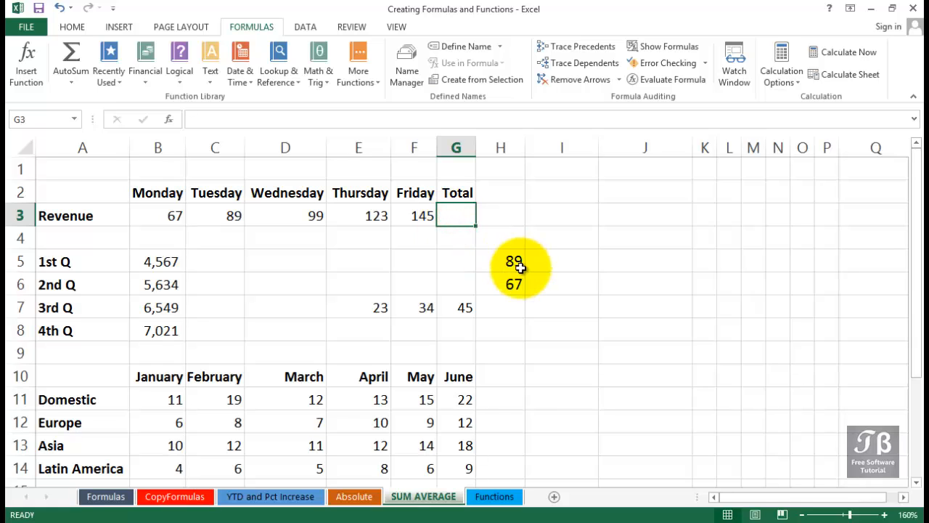
text(=)
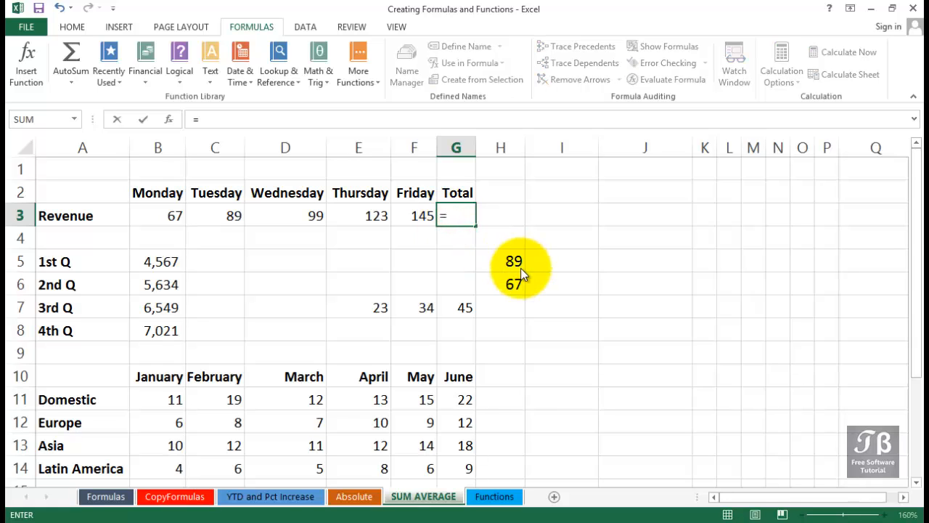
text(sum()
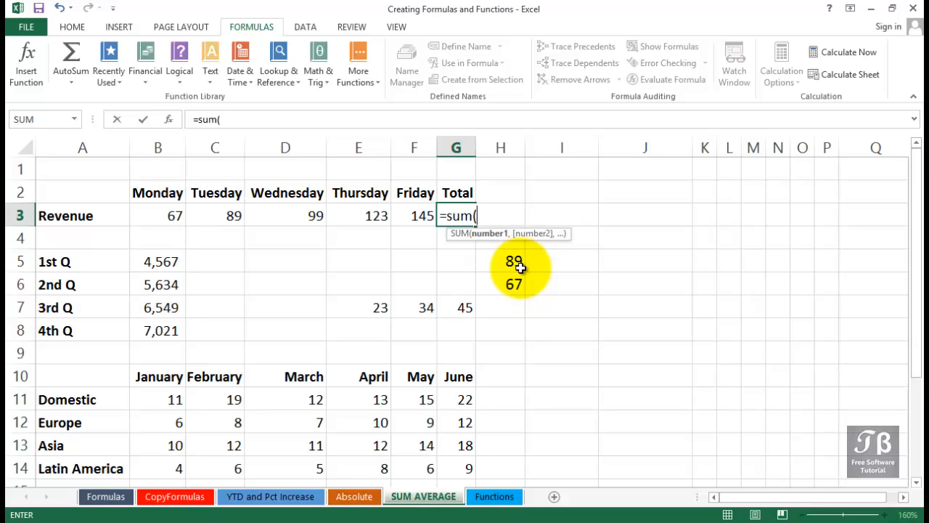
key(BackSpace)
key(BackSpace)
key(BackSpace)
key(BackSpace)
key(BackSpace)
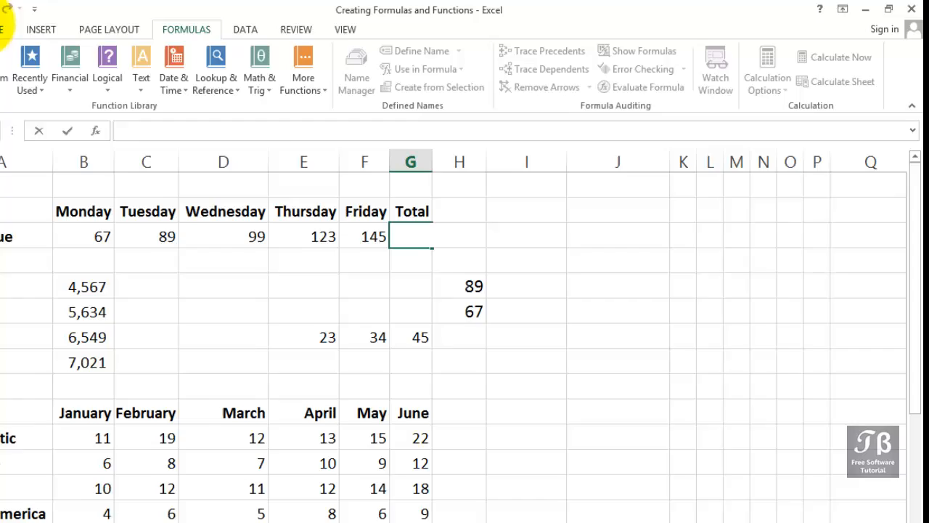
- Total the Monday to Friday revenue in G3 with AutoSum over B3:F3
click(67, 27)
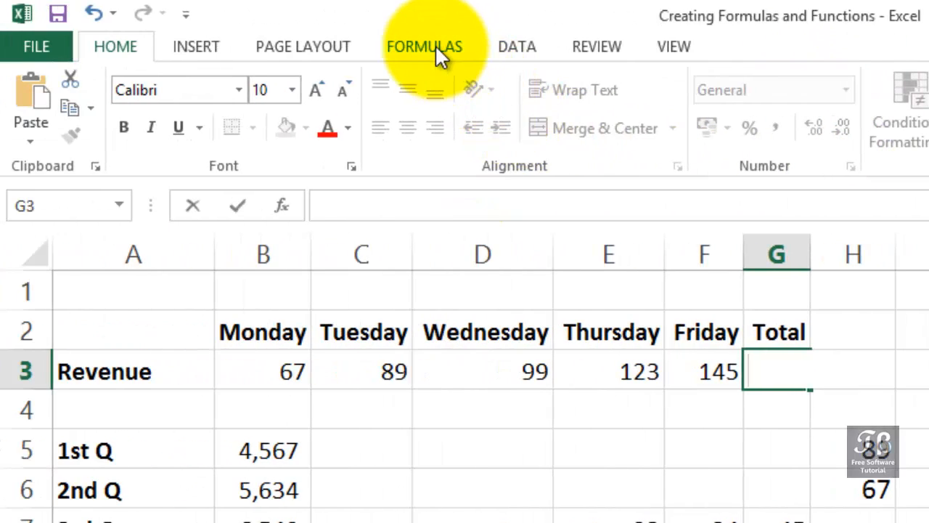
click(437, 48)
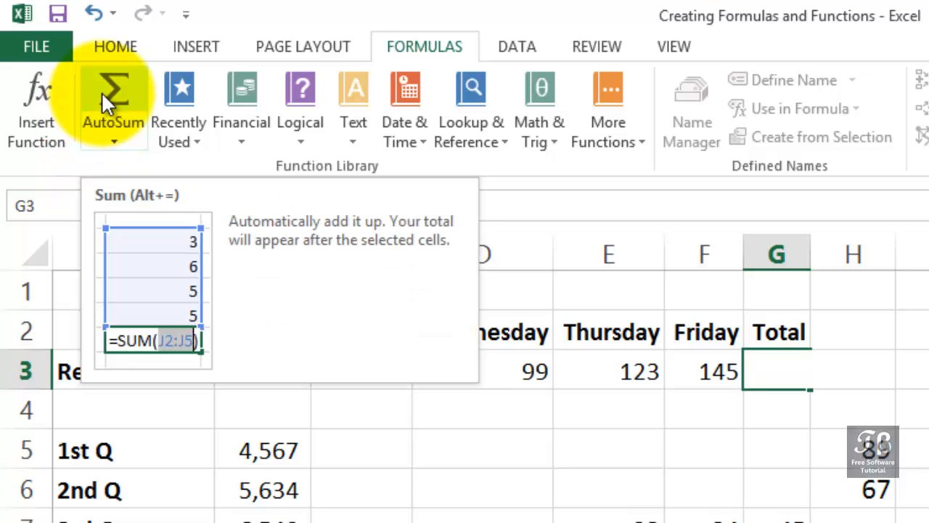
click(789, 373)
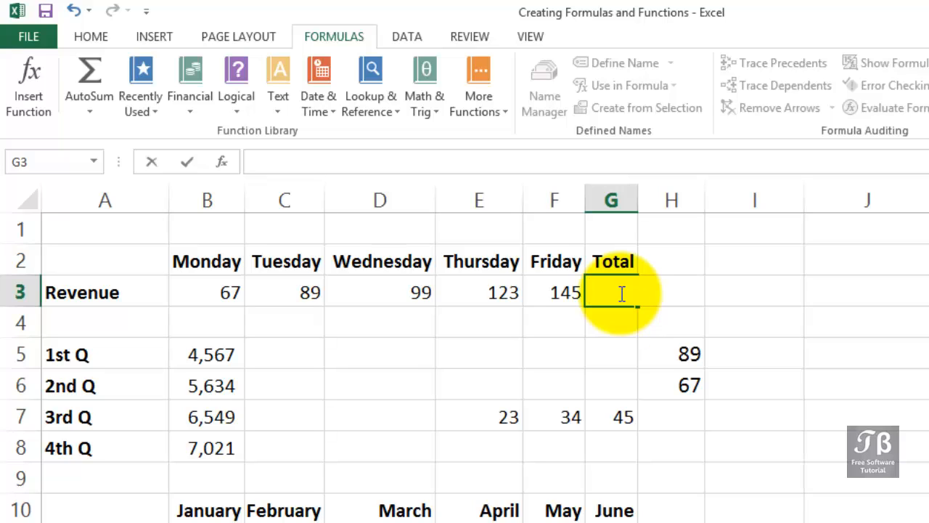
click(103, 75)
click(104, 75)
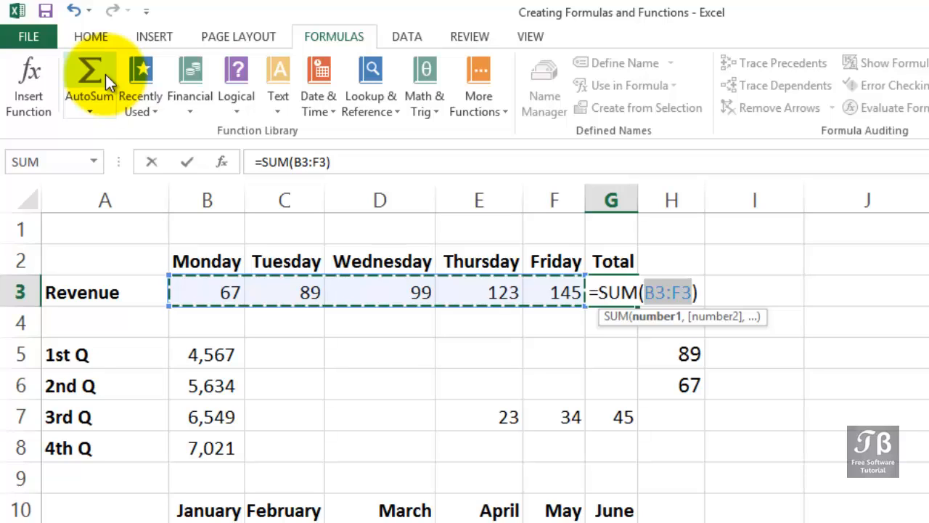
key(Return)
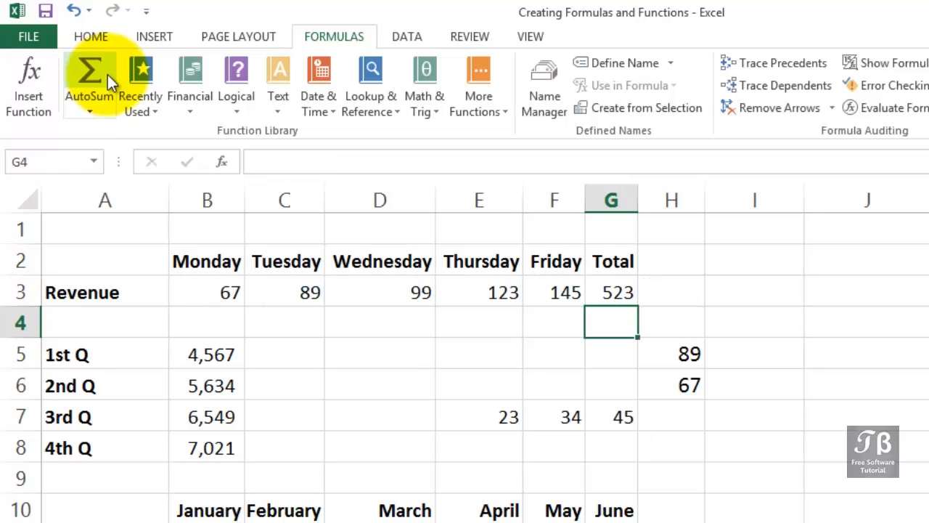
- AutoSum the four quarterly figures B5:B8 into B9 and widen column B to fit its contents
click(219, 475)
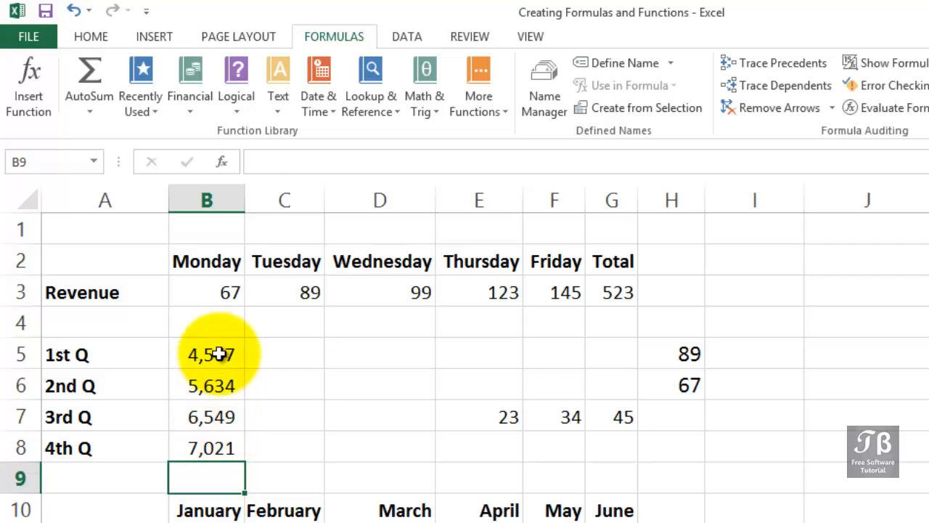
drag(218, 354, 215, 435)
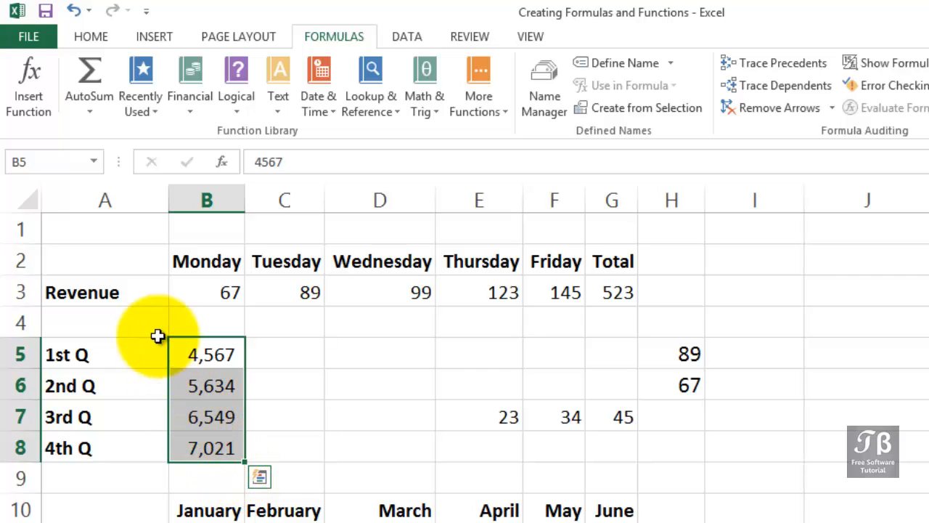
click(82, 72)
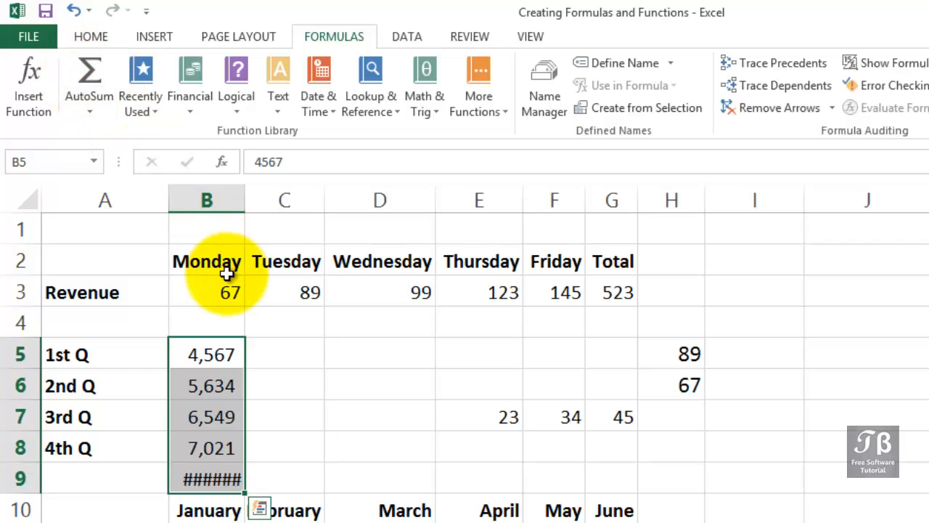
drag(245, 197, 248, 196)
double_click(248, 196)
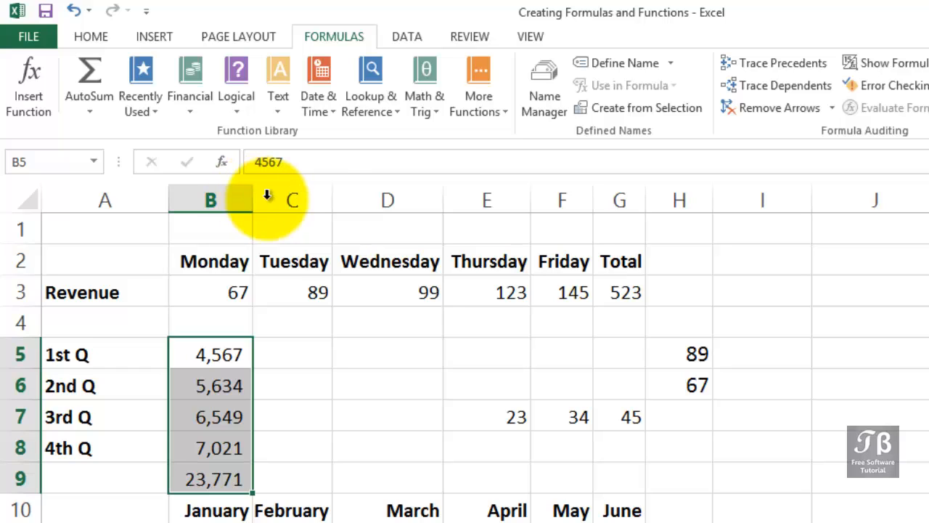
- Insert an AutoSum in H7 that adds the row range E7:G7 instead of the suggested column cells
click(678, 416)
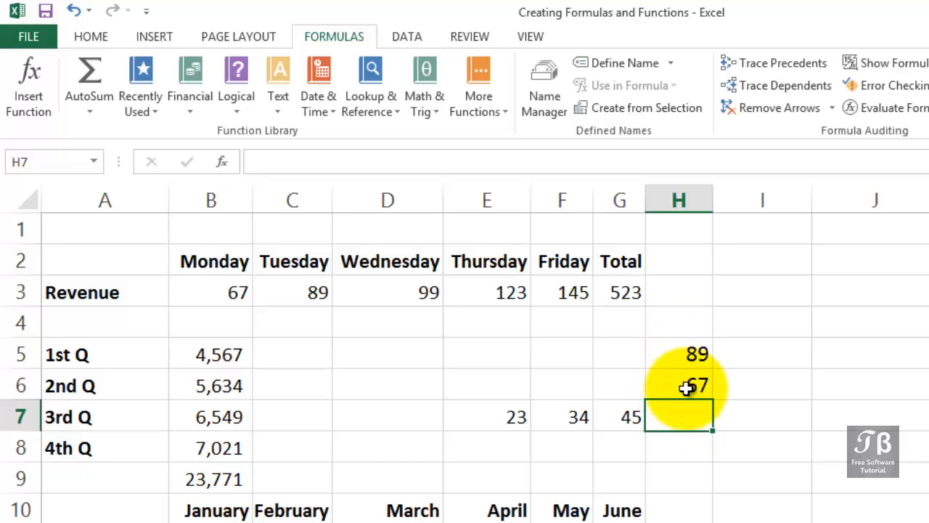
drag(484, 419, 648, 413)
click(668, 423)
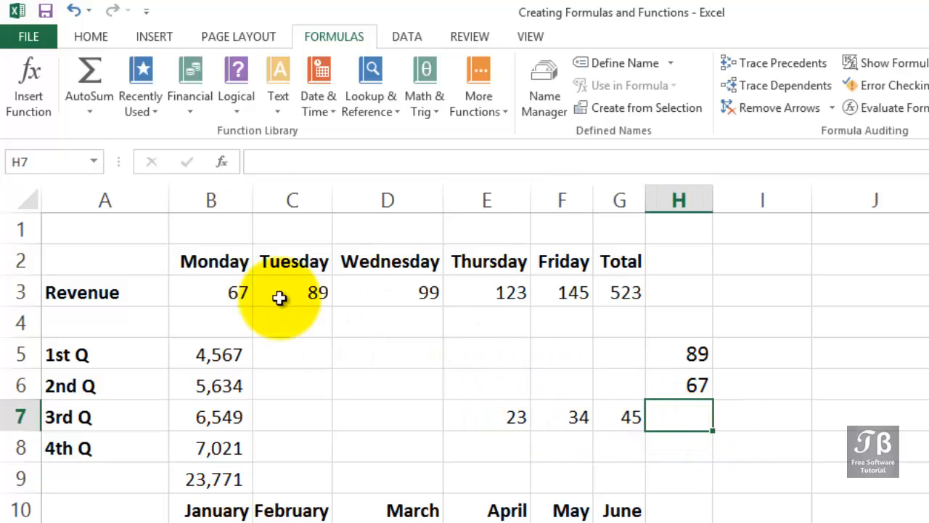
click(87, 70)
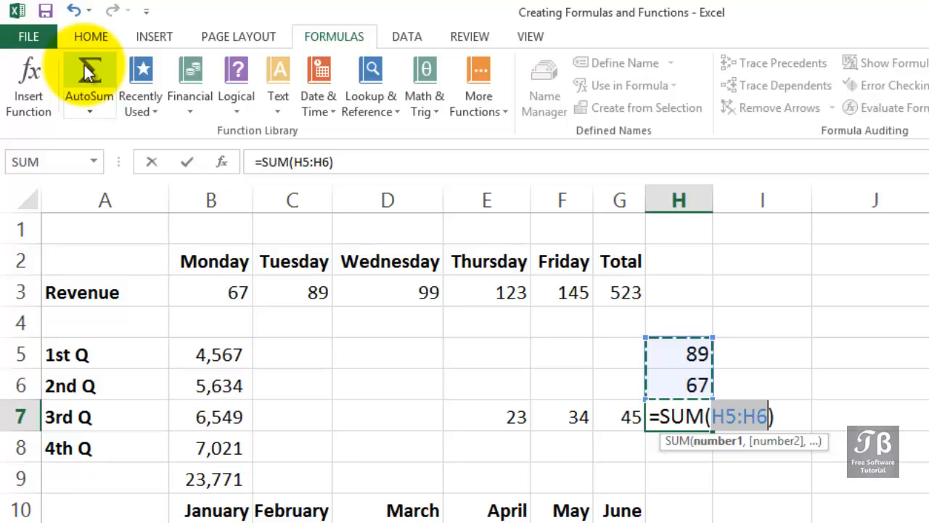
drag(491, 414, 607, 415)
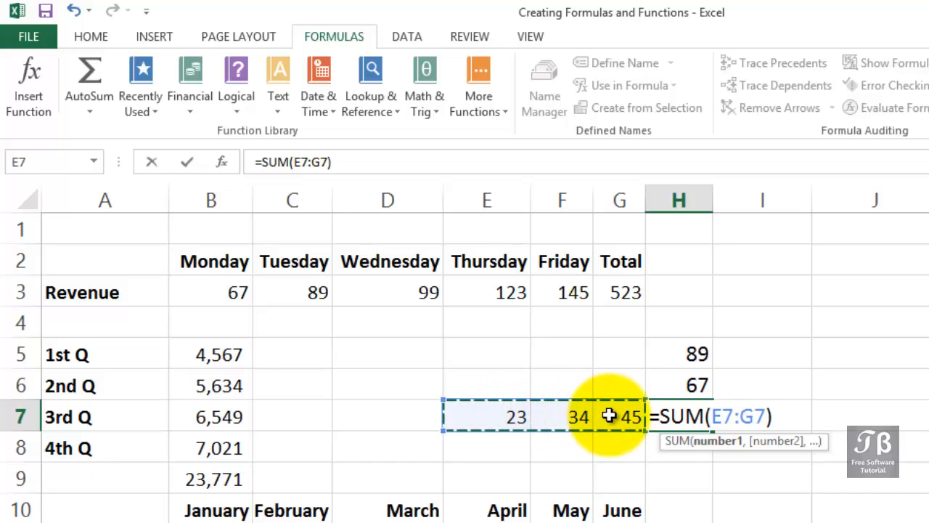
key(Return)
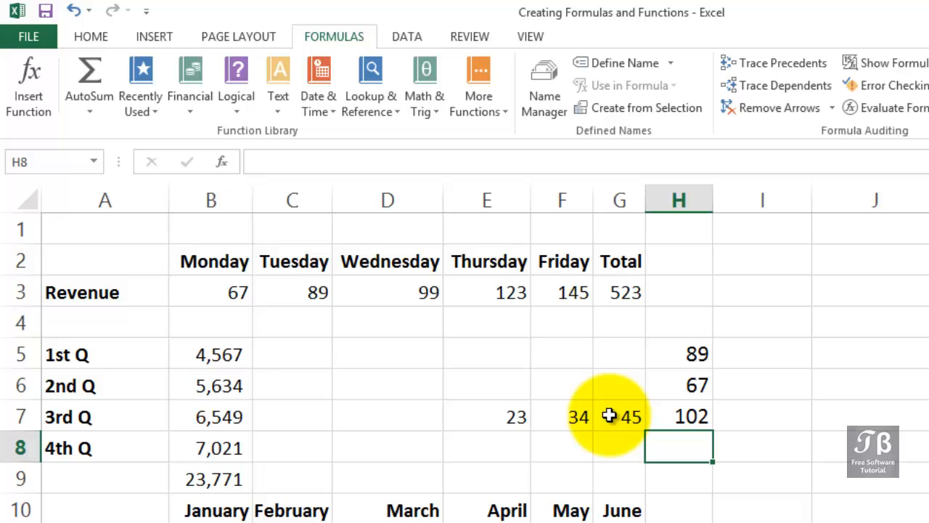
- AutoSum the January to June figures of all four regions into H11:H14 at once
scroll(608, 415, down, 1)
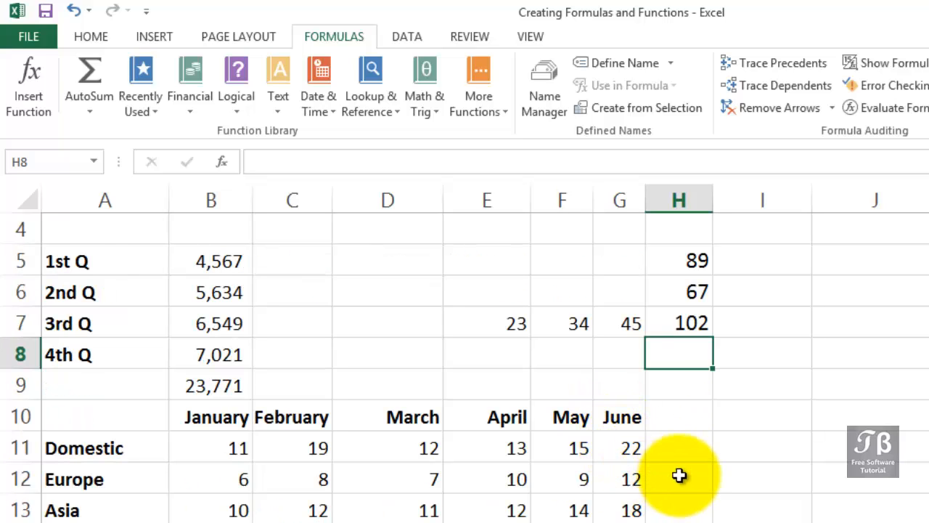
click(679, 449)
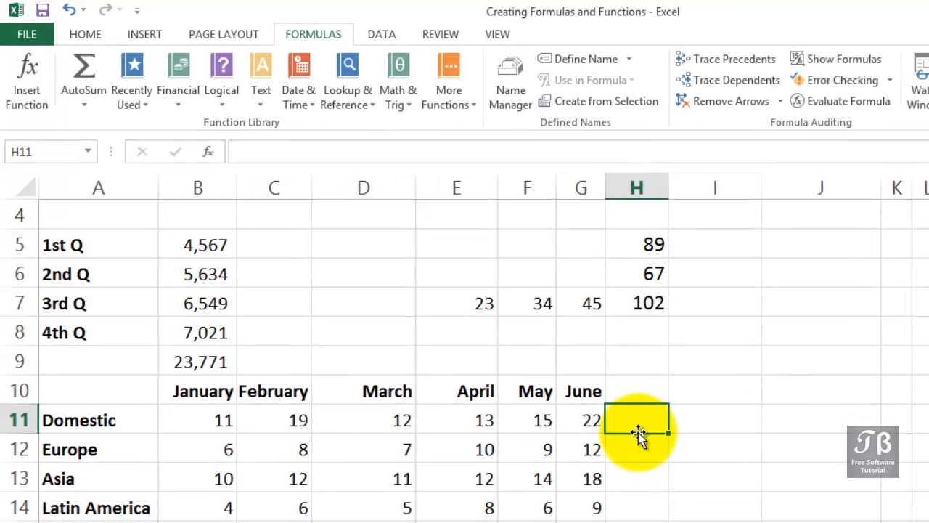
click(596, 412)
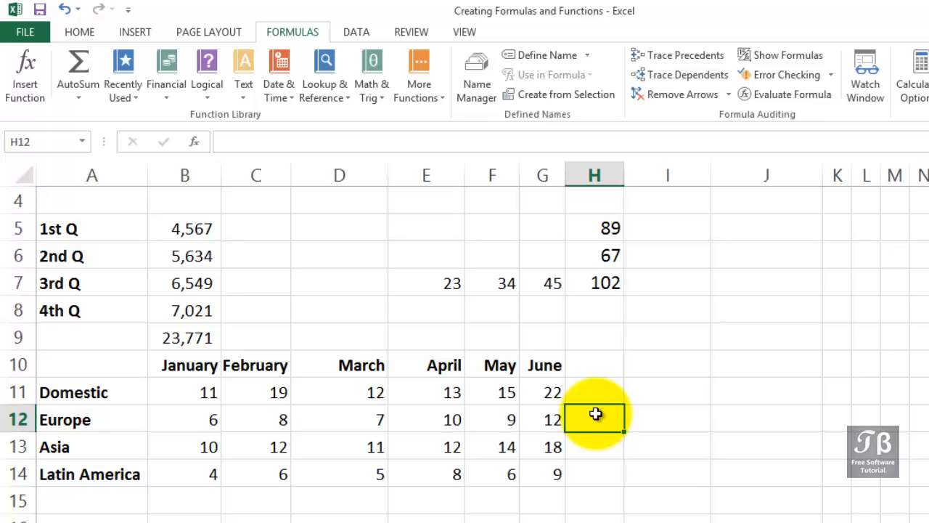
drag(598, 395, 599, 466)
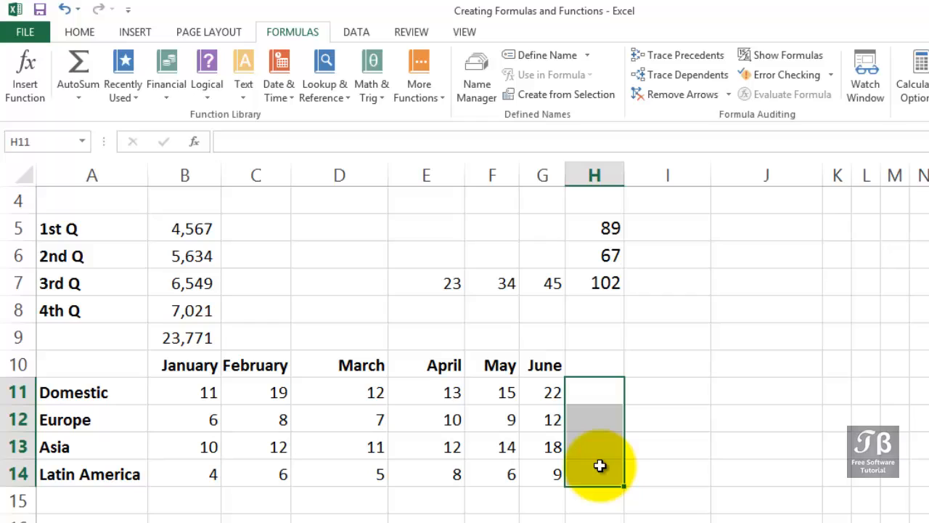
click(79, 64)
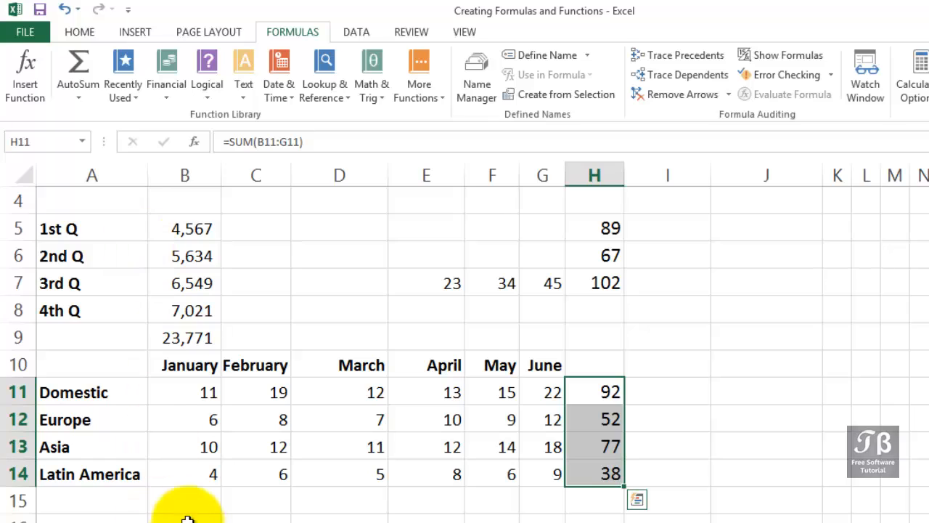
- AutoSum each month's regional figures into B15:G15 at once
click(192, 496)
drag(225, 492, 529, 489)
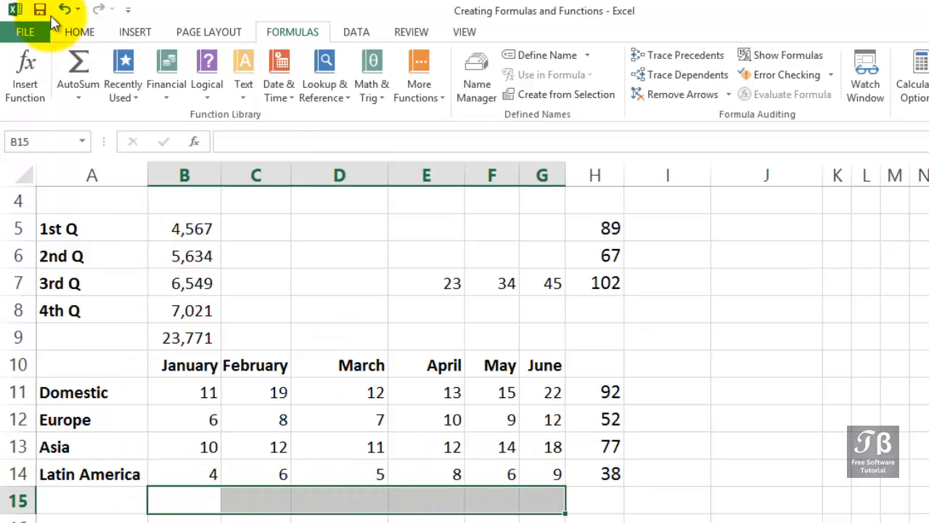
click(80, 62)
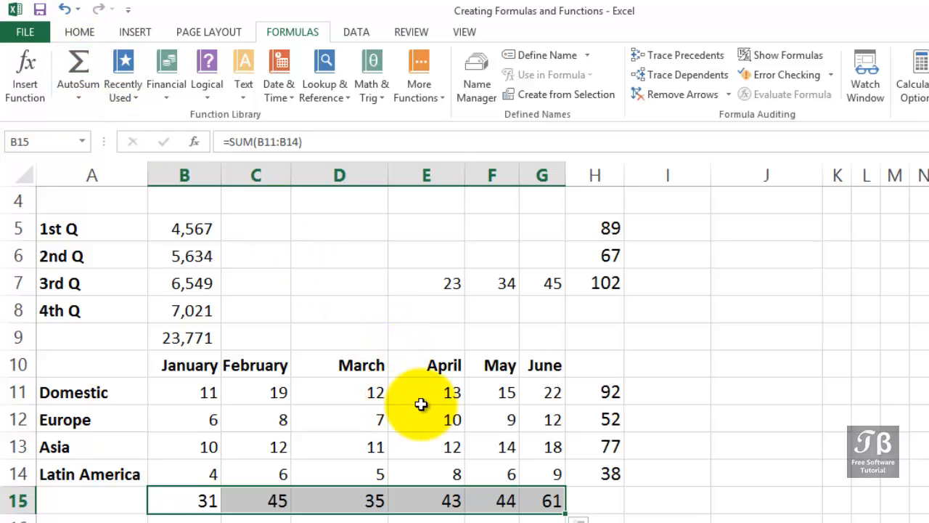
- Clear the monthly totals in B15:G15 and the regional totals in H11:H14
key(Delete)
drag(600, 392, 608, 471)
key(Delete)
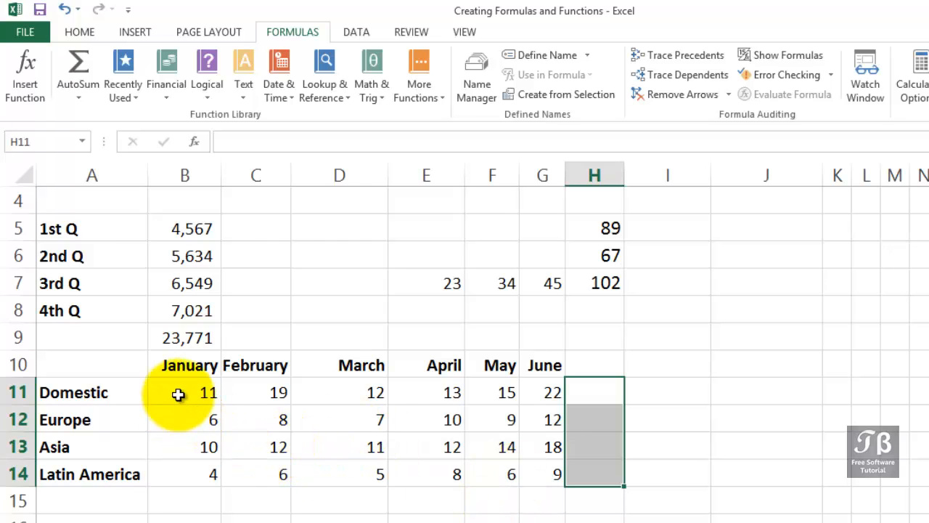
- AutoSum the block B11:H15 to fill the regional, monthly and grand totals in one operation
drag(179, 390, 588, 498)
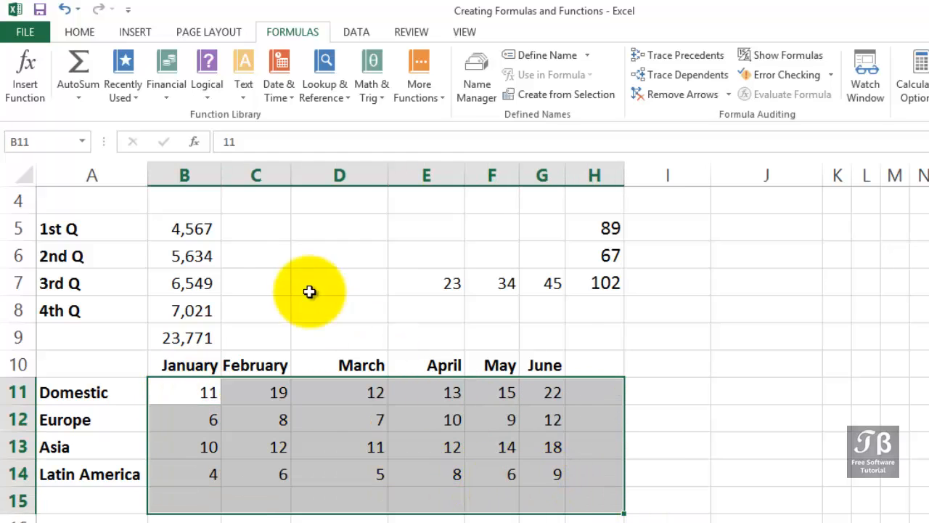
click(76, 80)
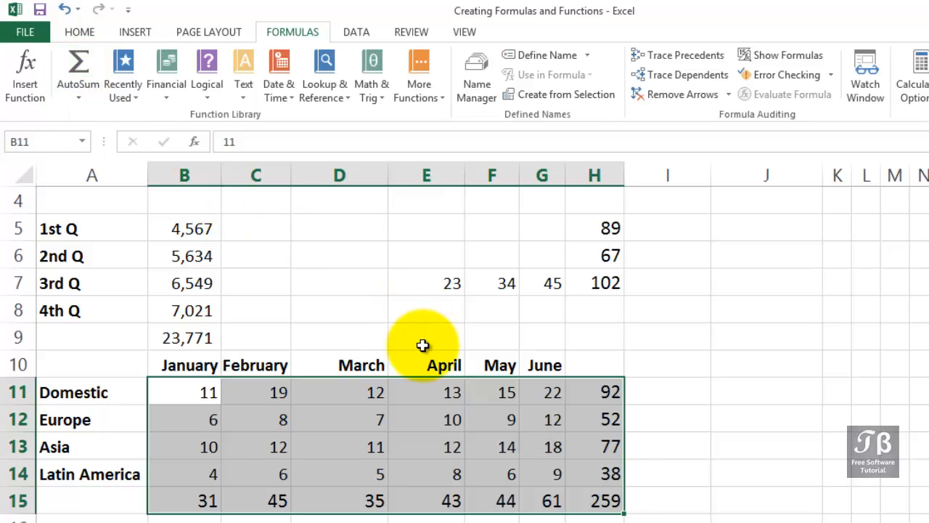
- Replace the revenue total in G3 with the AVERAGE of B3:F3
scroll(423, 345, up, 1)
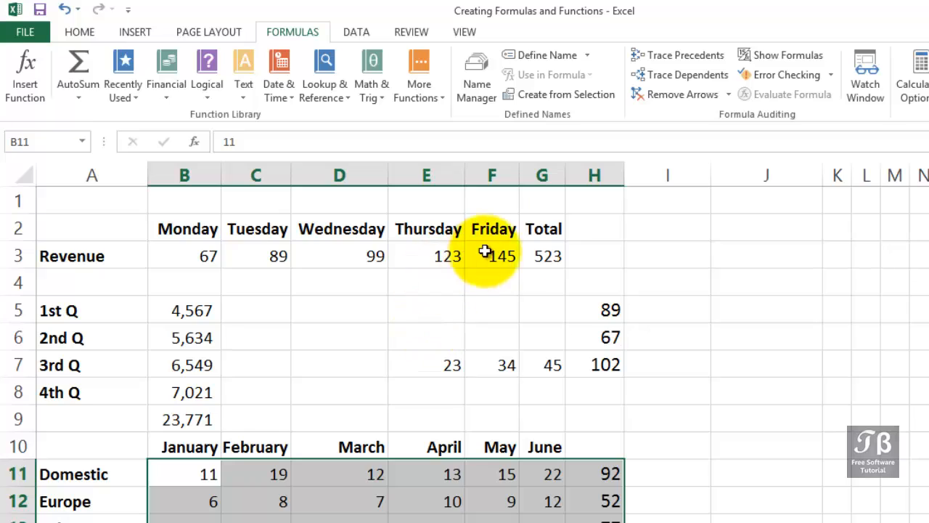
click(546, 251)
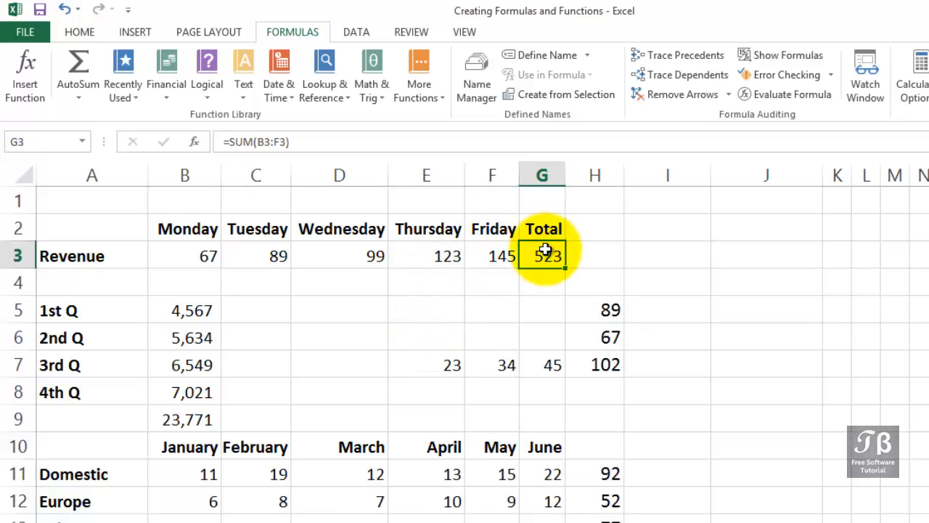
key(Delete)
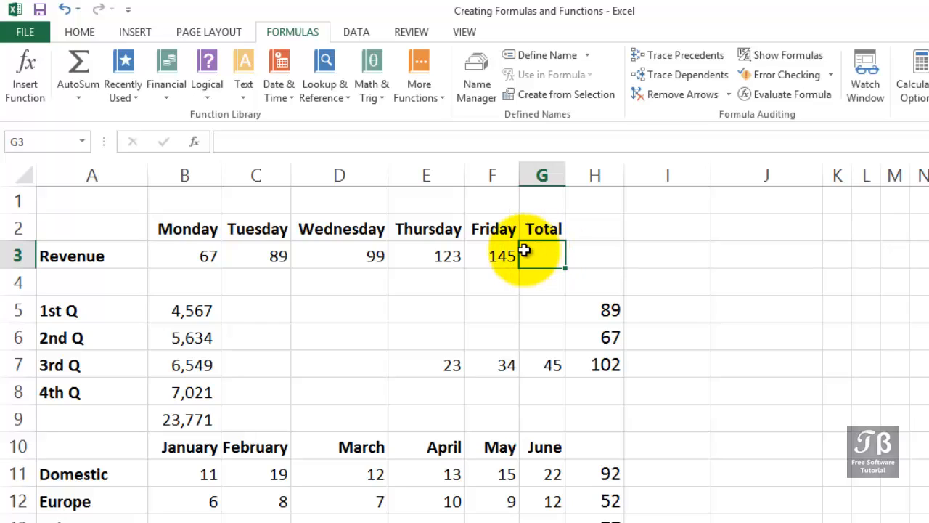
click(82, 98)
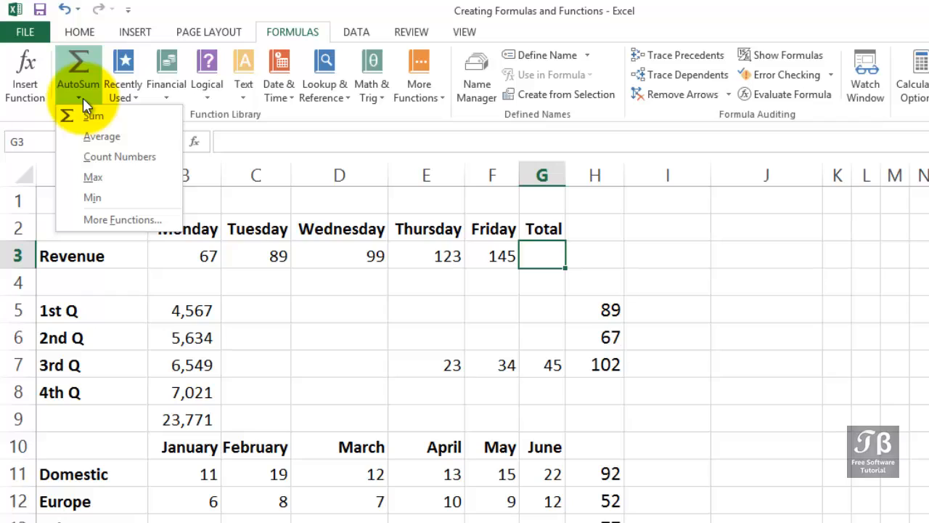
click(93, 138)
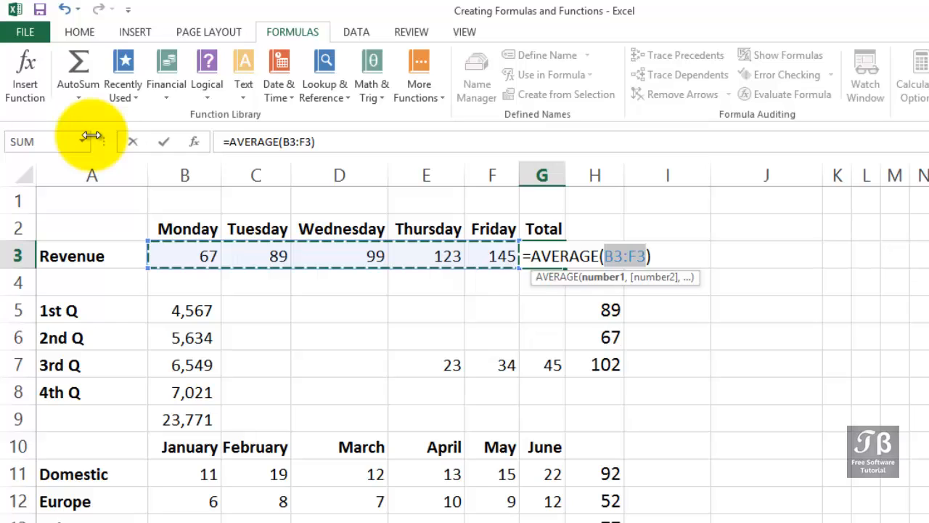
key(Return)
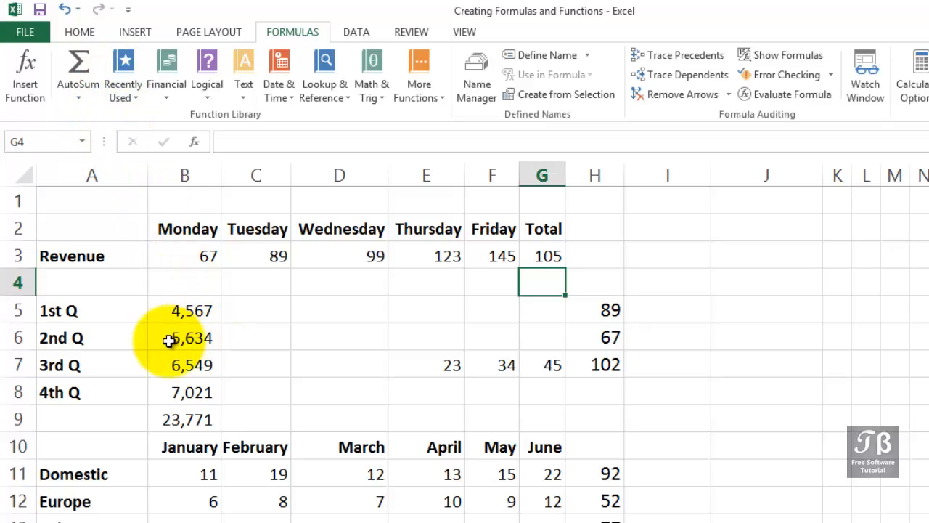
- Clear the quarterly total in B9 and AutoSum the quarterly figures B5:B8 in B4 above them instead
click(190, 419)
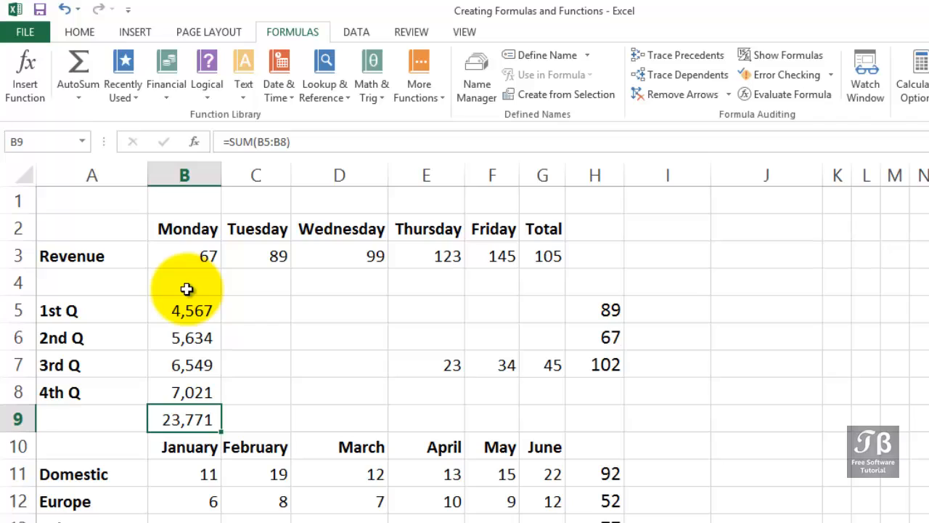
key(Delete)
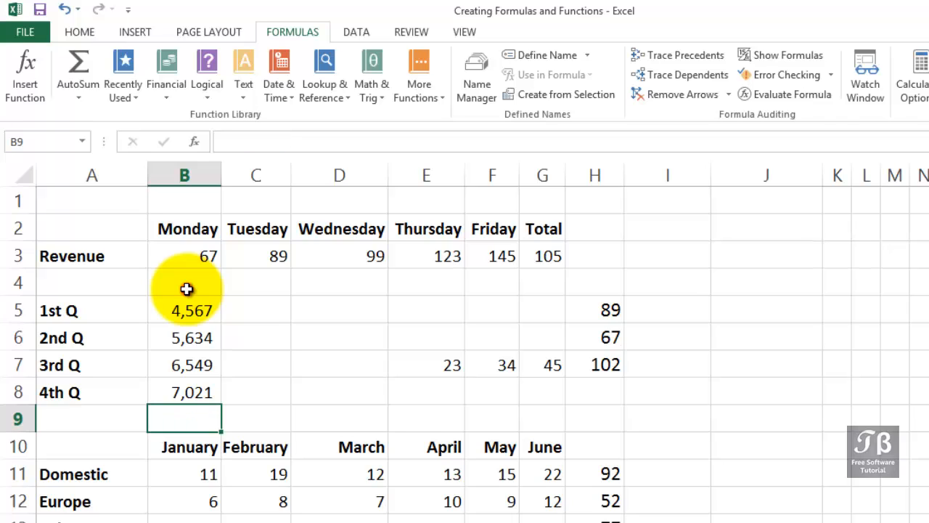
click(187, 289)
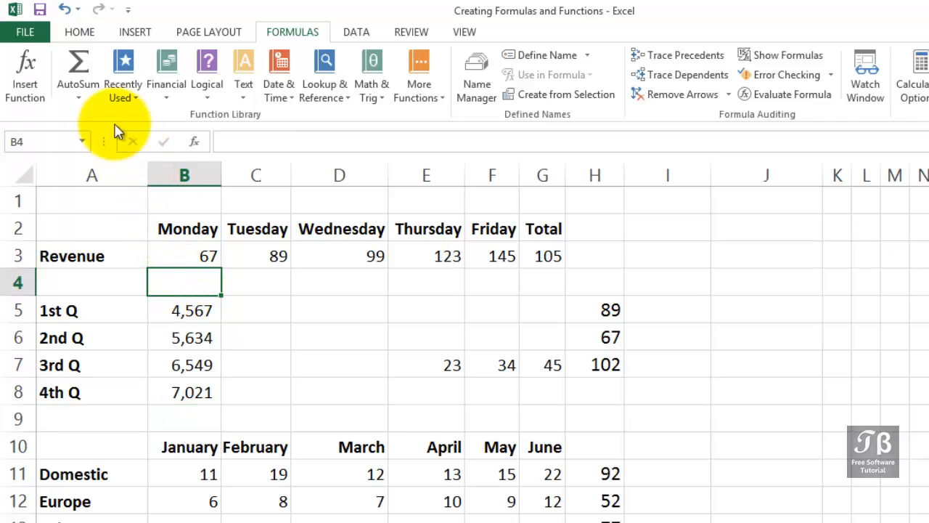
click(85, 72)
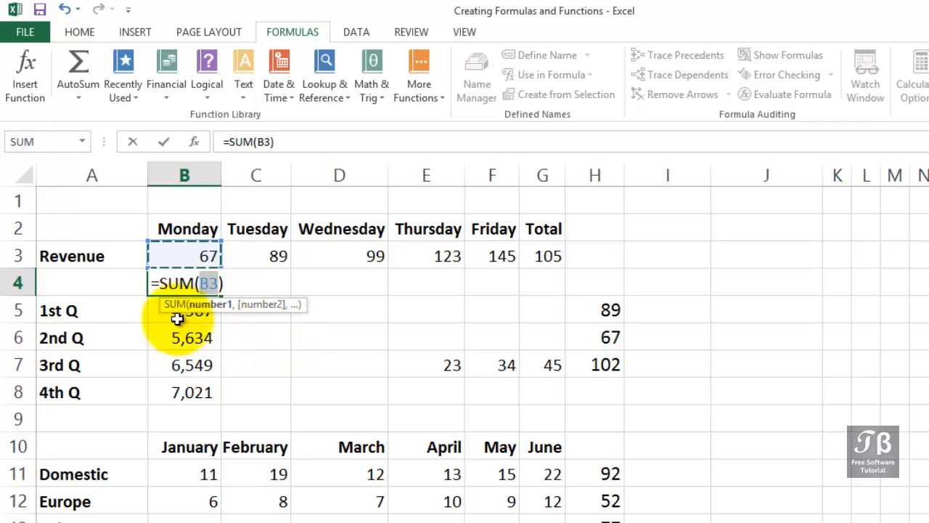
click(171, 392)
drag(171, 392, 175, 312)
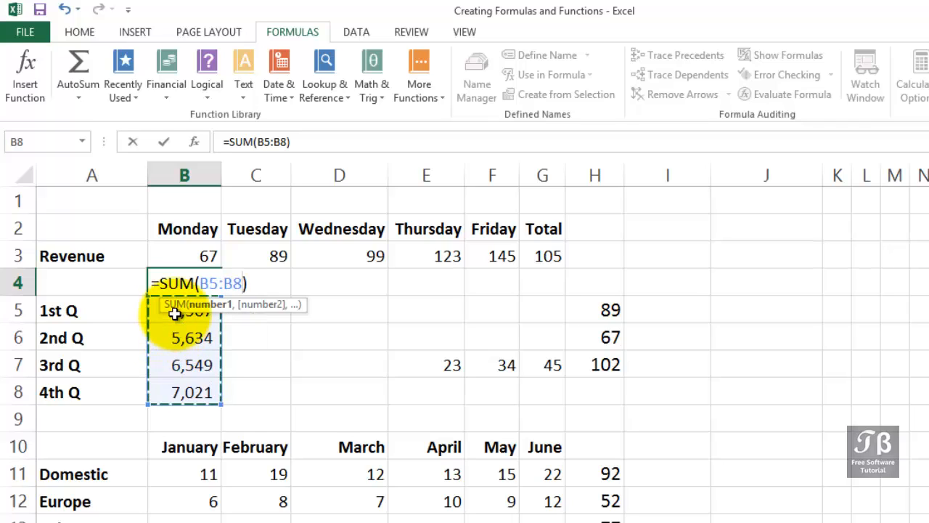
key(Return)
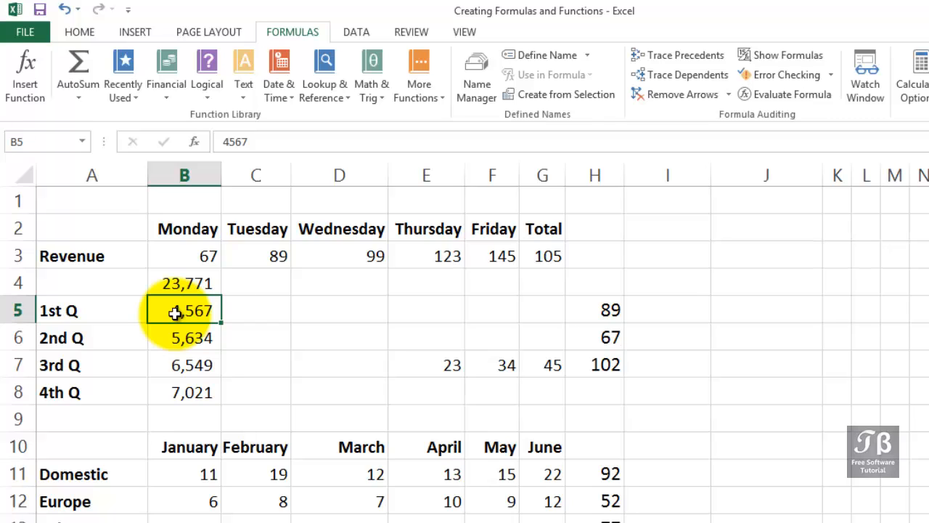
- Enter the MAX of Monday to Friday revenue, B3:F3, in H3, leaving G3 out of the suggested range
click(82, 109)
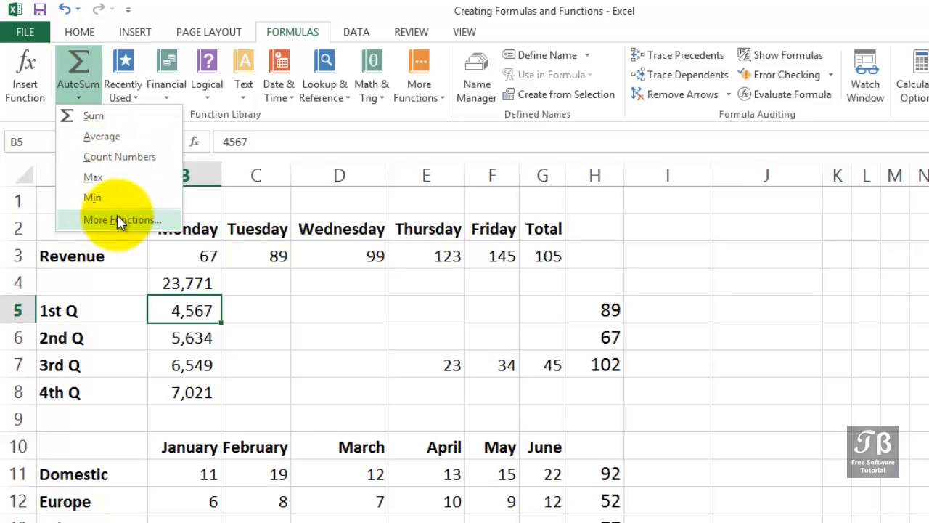
click(594, 255)
click(594, 255)
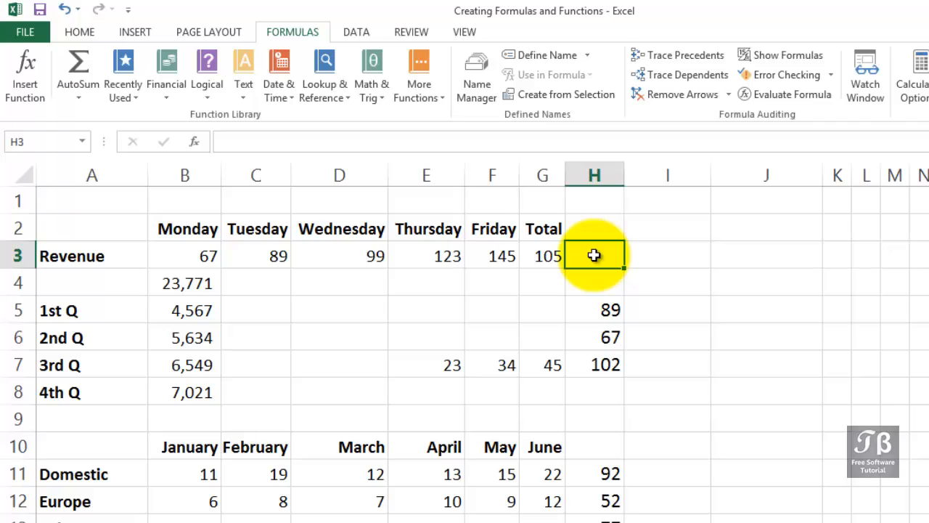
click(545, 249)
click(585, 253)
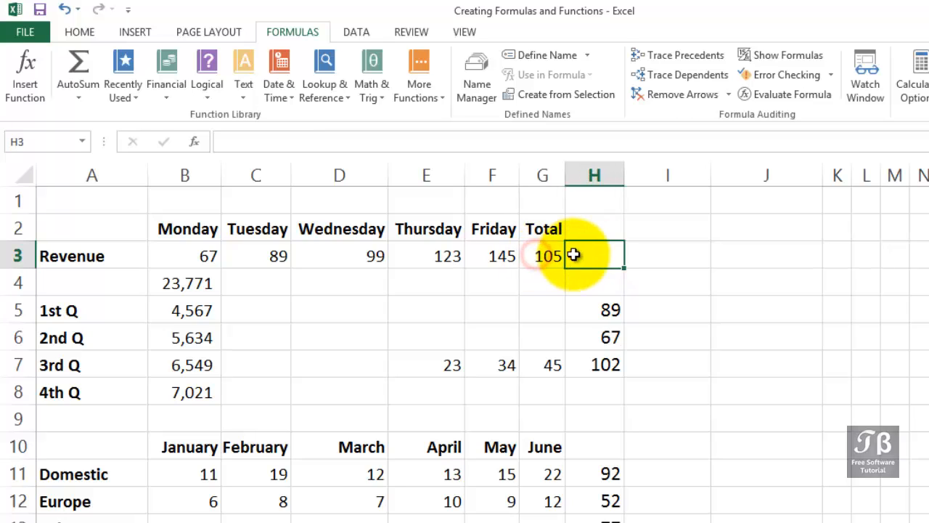
click(86, 97)
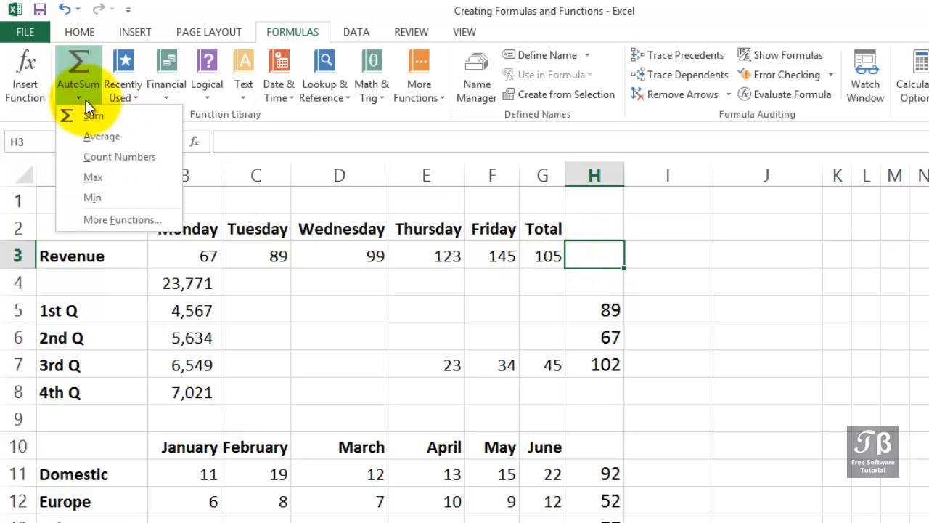
click(93, 178)
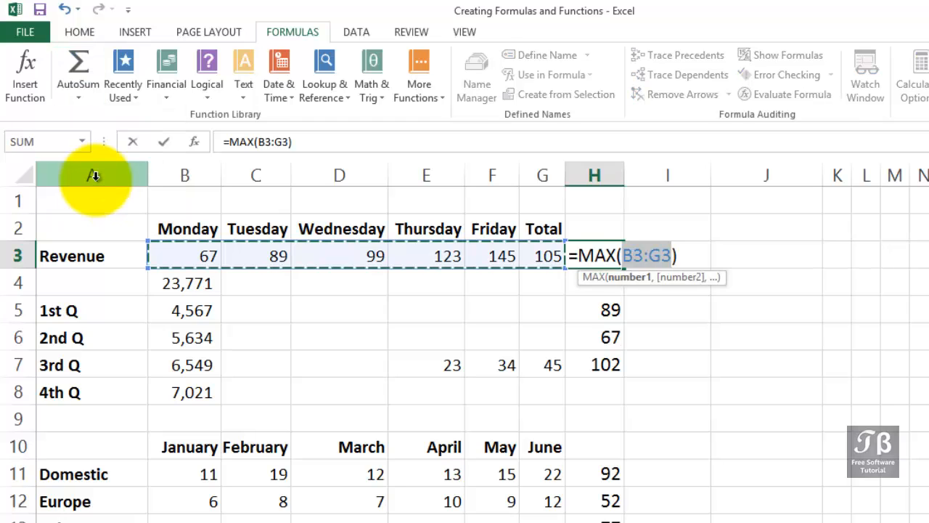
click(165, 253)
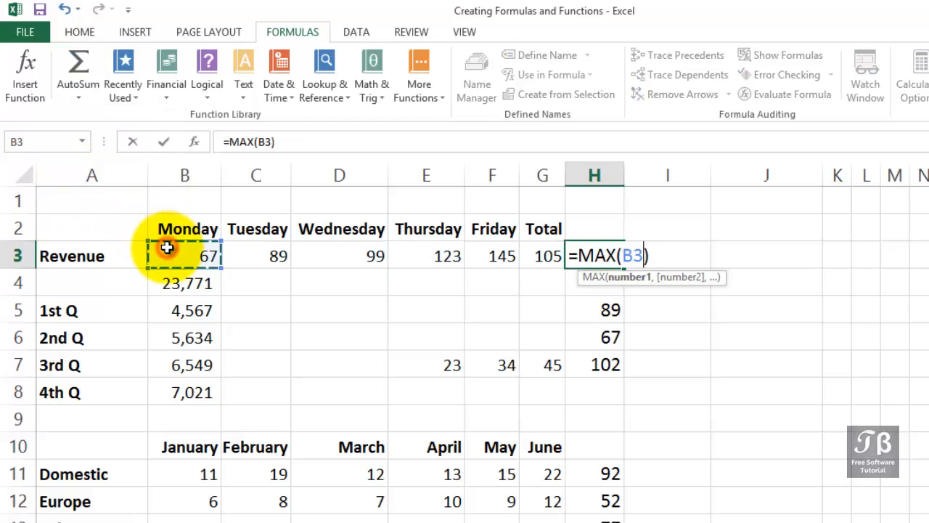
drag(240, 256, 503, 256)
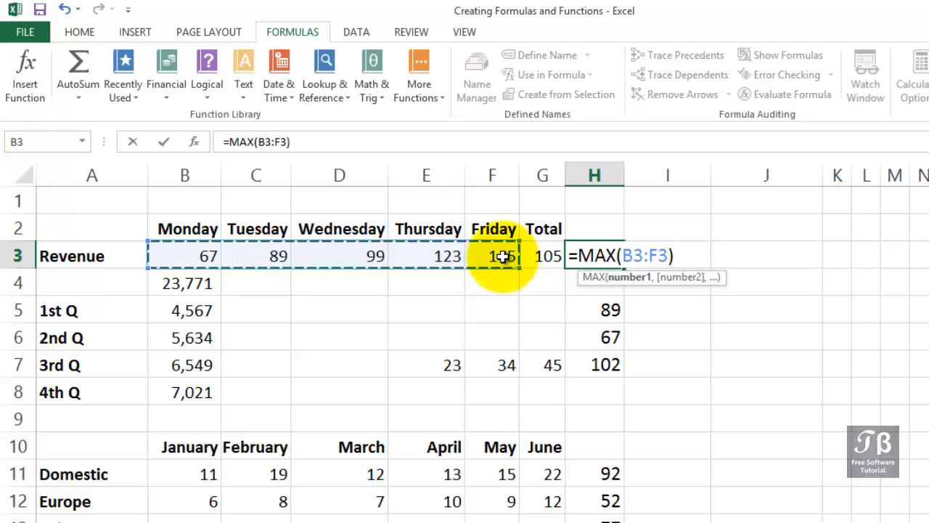
key(Return)
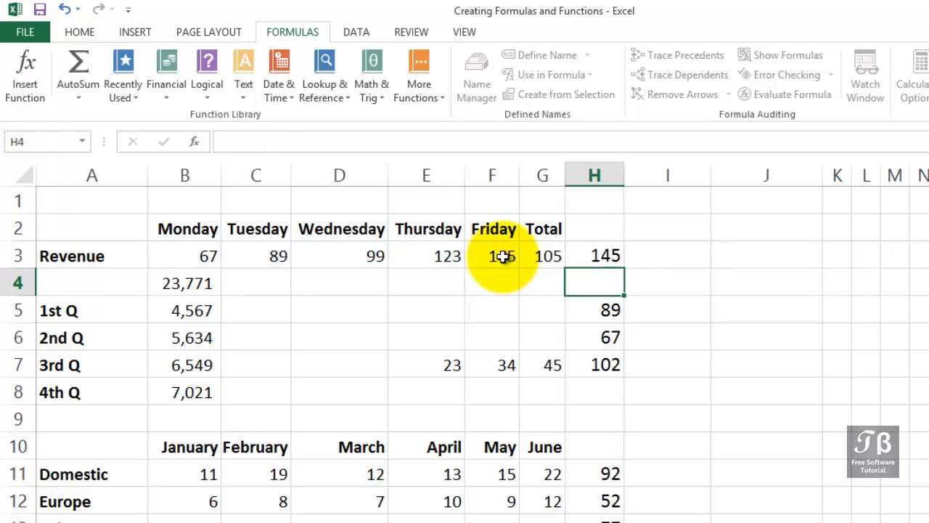